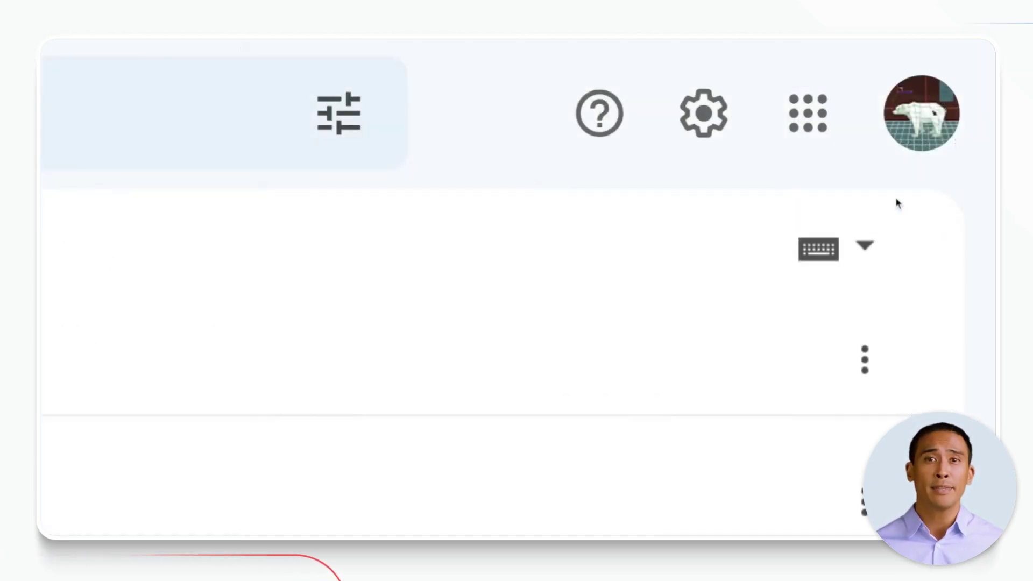
# Open Gmail's quick settings panel from the gear icon.
pyautogui.click(703, 121)
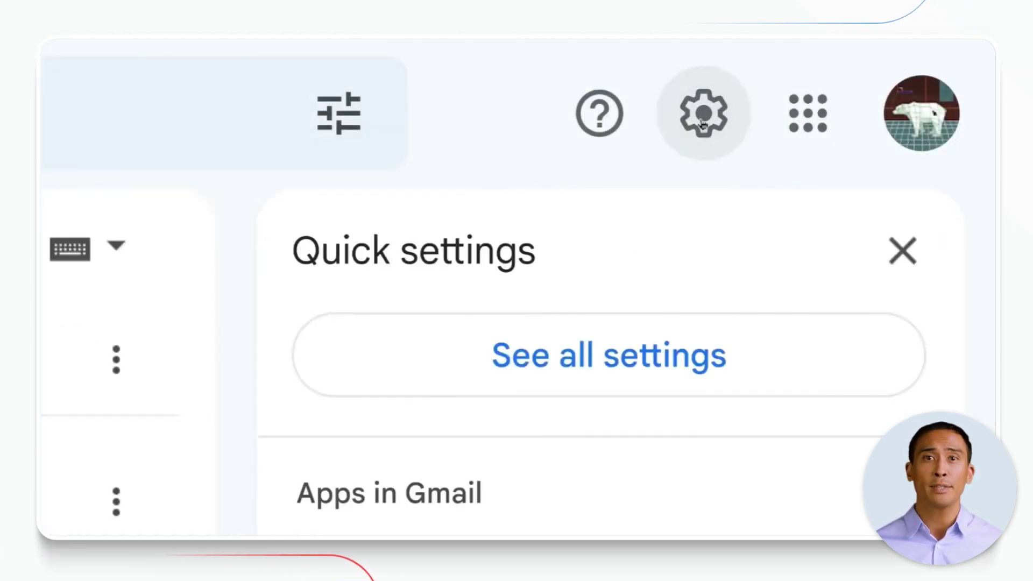
# Add another send-as email address from the Accounts and Import settings.
pyautogui.click(768, 360)
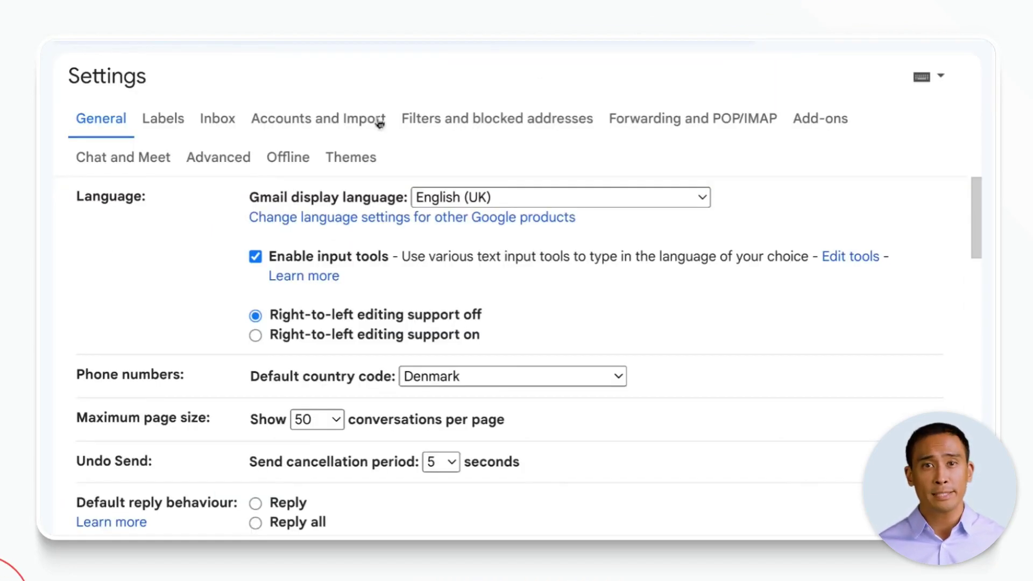
pyautogui.click(379, 119)
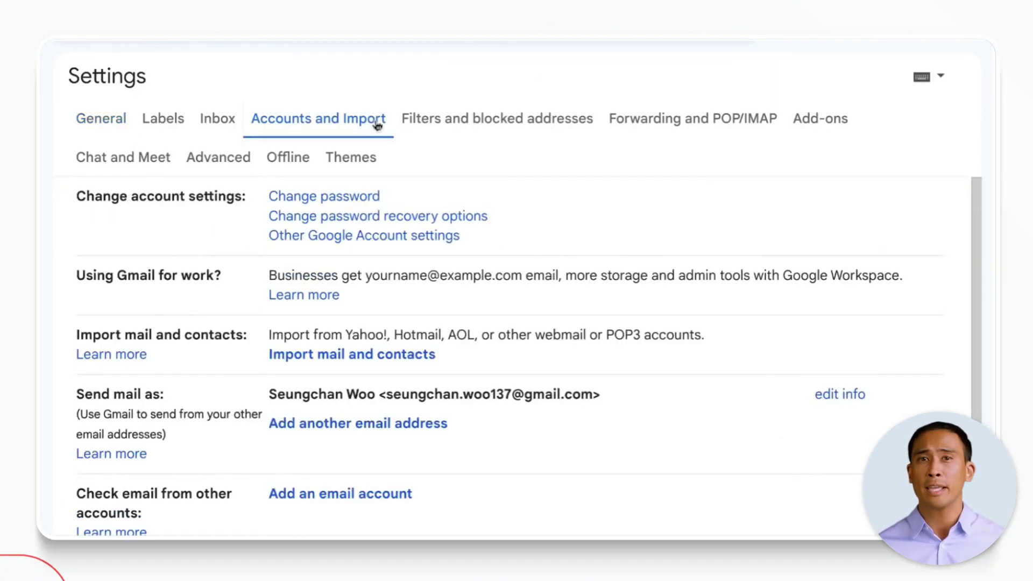
pyautogui.scroll(-1, 905, 203)
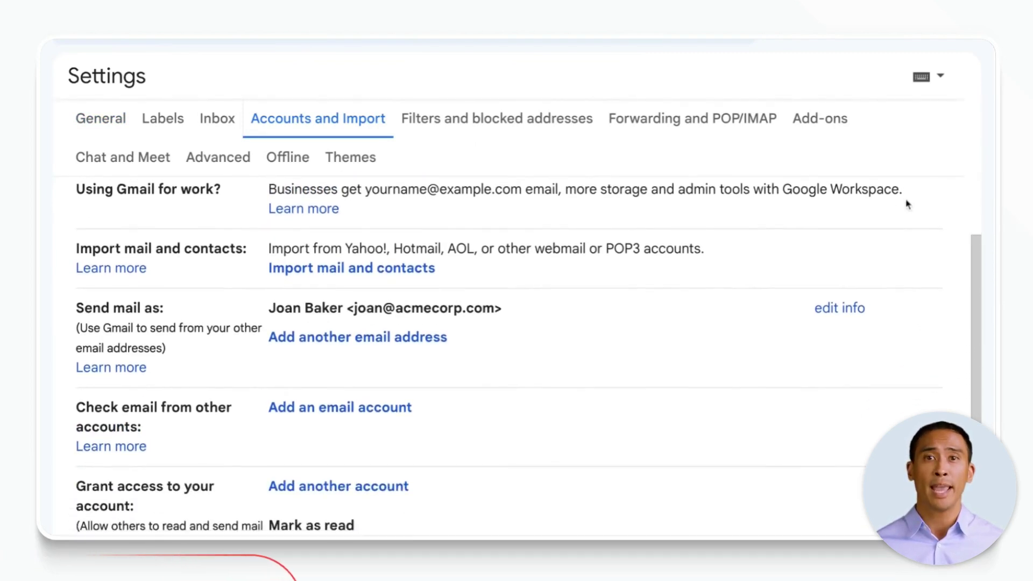
pyautogui.scroll(-1, 906, 203)
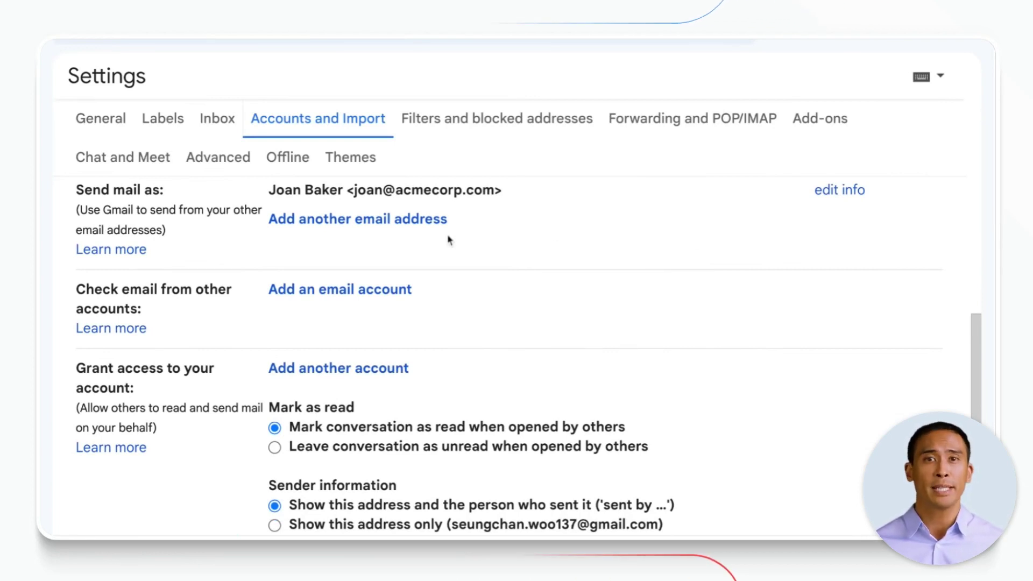
pyautogui.click(436, 226)
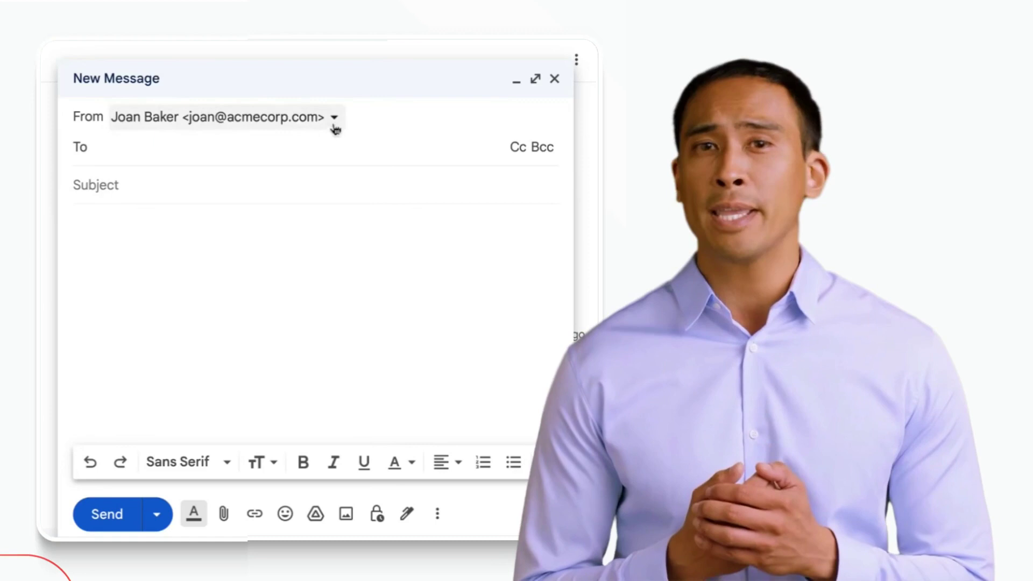
# Show the new message's From list with both the original and added addresses.
pyautogui.click(334, 118)
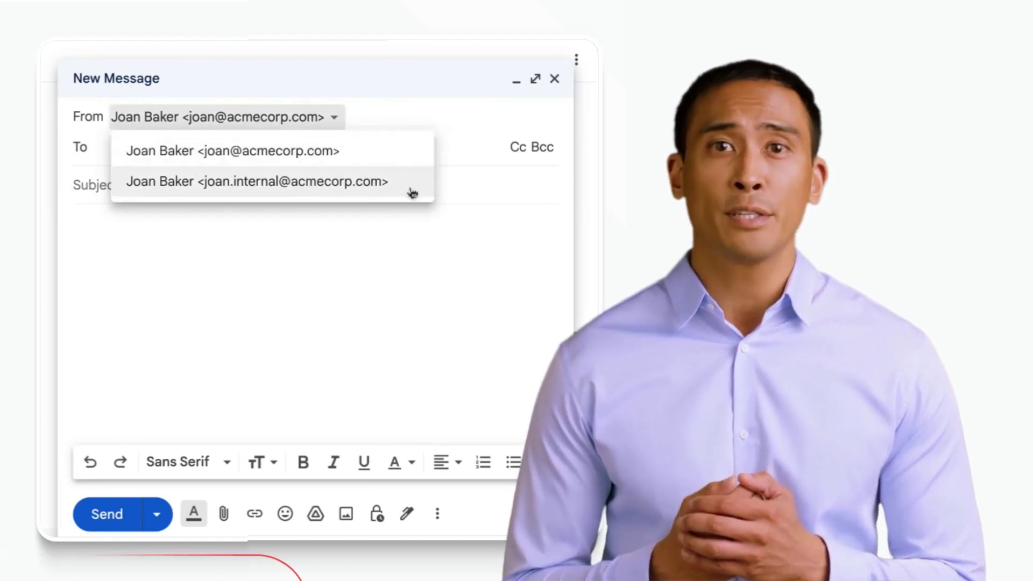